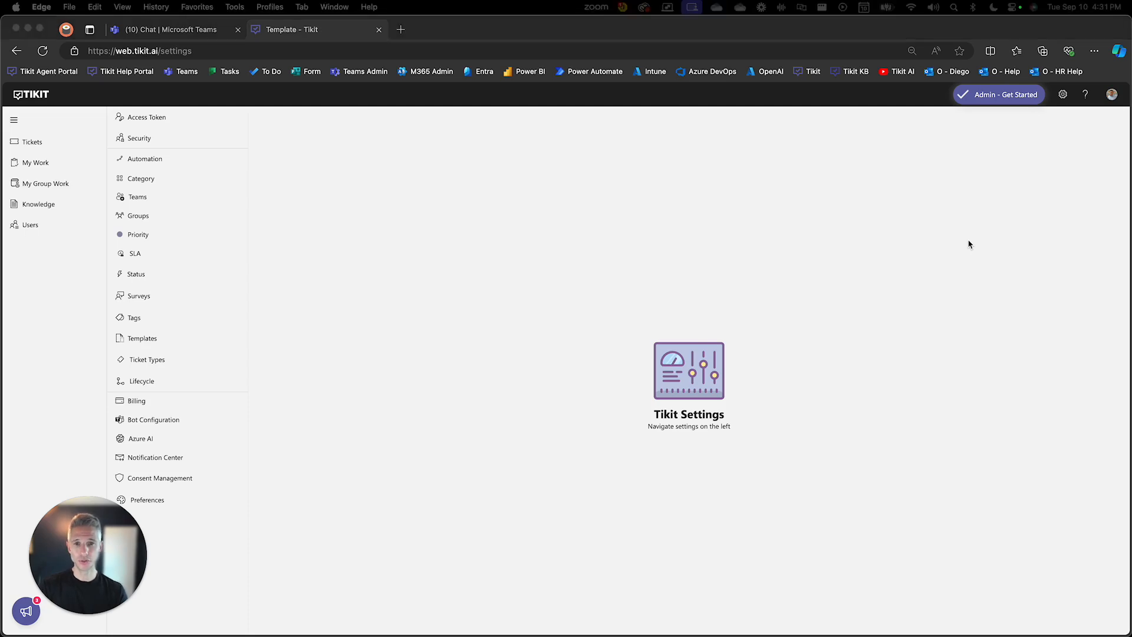
Step: Switch to Excel and review the Title and Value columns of the InputChoiceSet-SampleData workbook
{"action": "key", "text": "super+Tab"}
{"action": "key", "text": "super+Tab"}
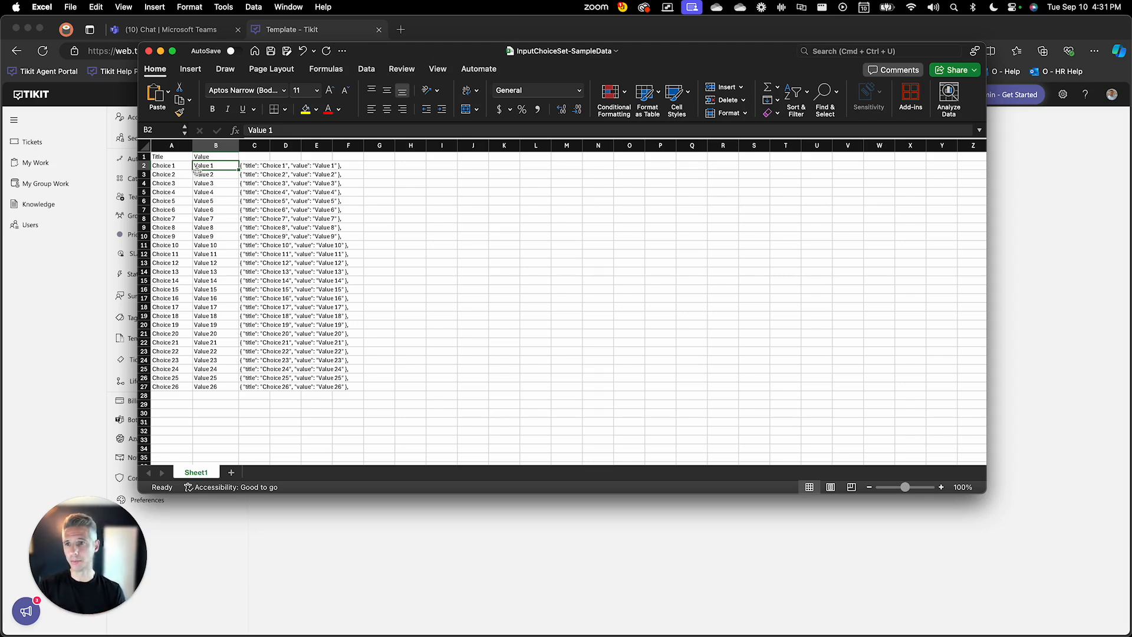
{"action": "left_click", "coordinate": [168, 165]}
{"action": "left_click", "coordinate": [222, 166]}
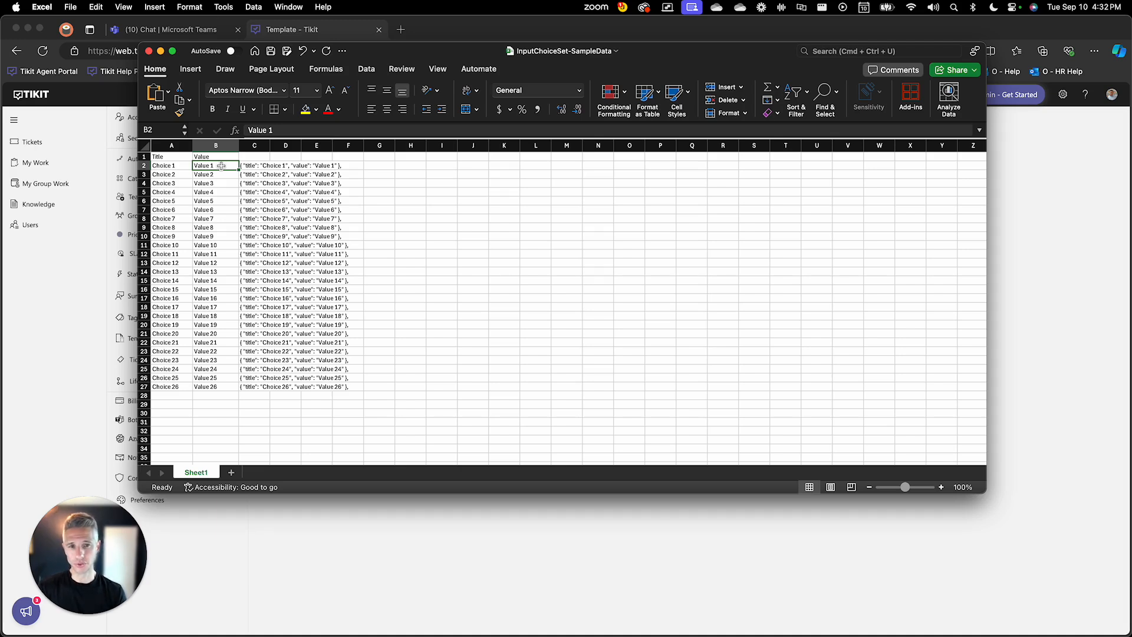
Step: Return to Tikit, search the ticket templates for "customer", and open the custom form of the Customer Example template
{"action": "left_click", "coordinate": [1021, 312]}
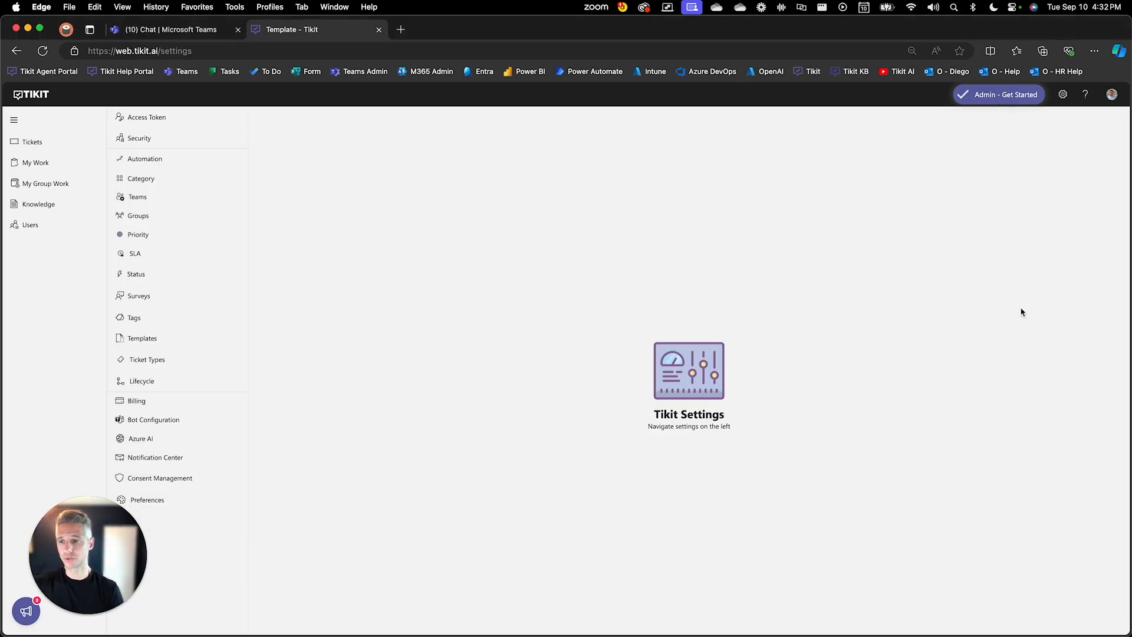
{"action": "left_click", "coordinate": [152, 343]}
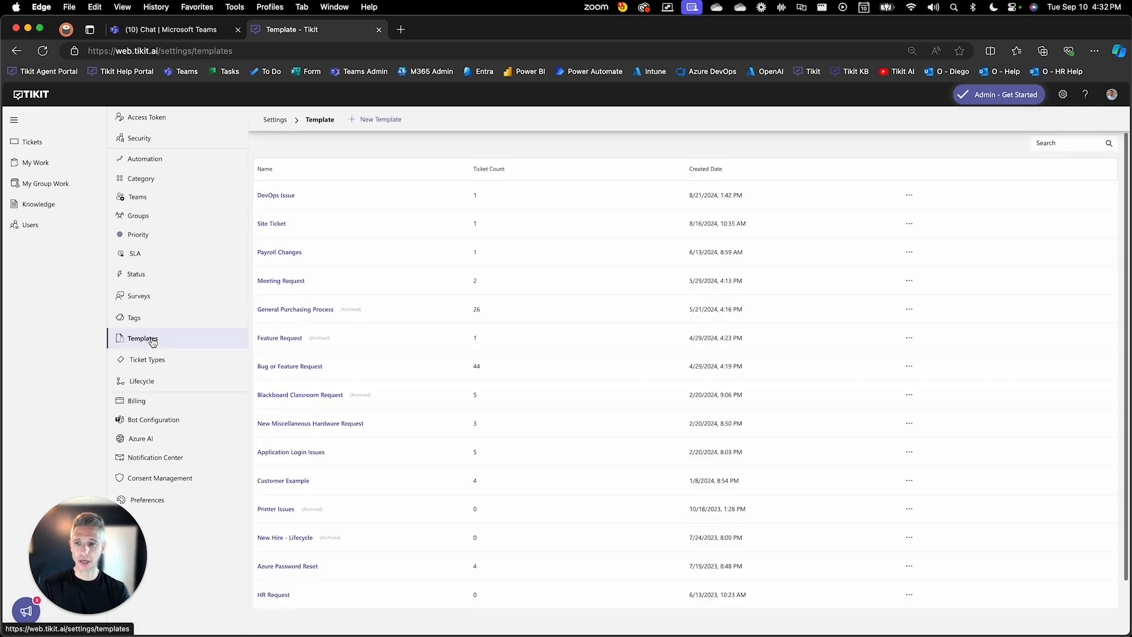
{"action": "left_click", "coordinate": [1077, 141]}
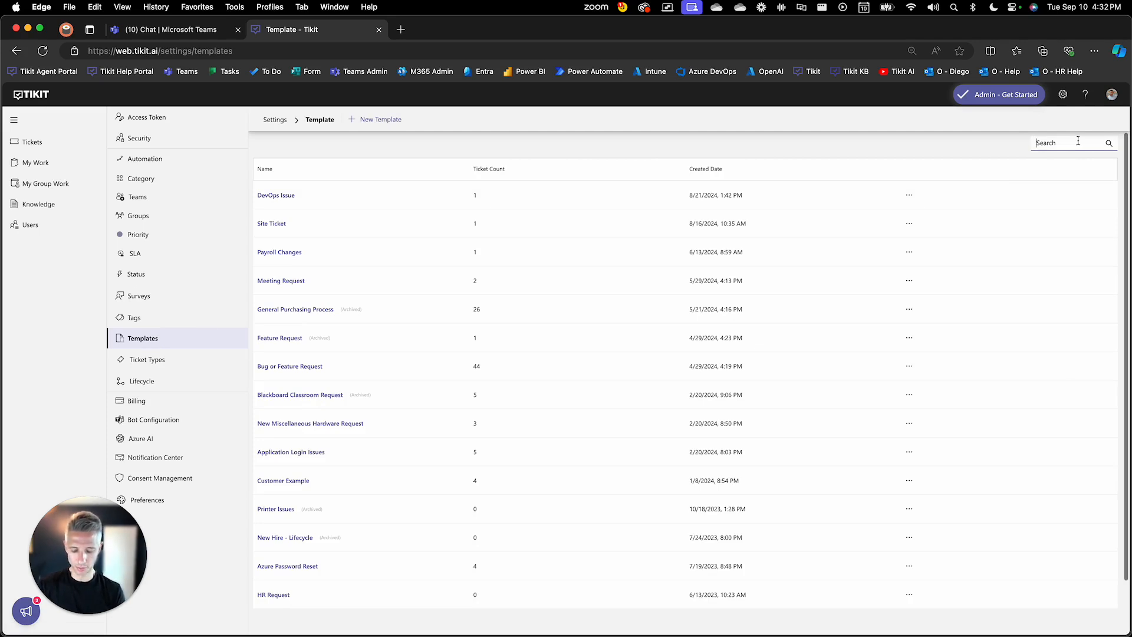
{"action": "type", "text": "customer"}
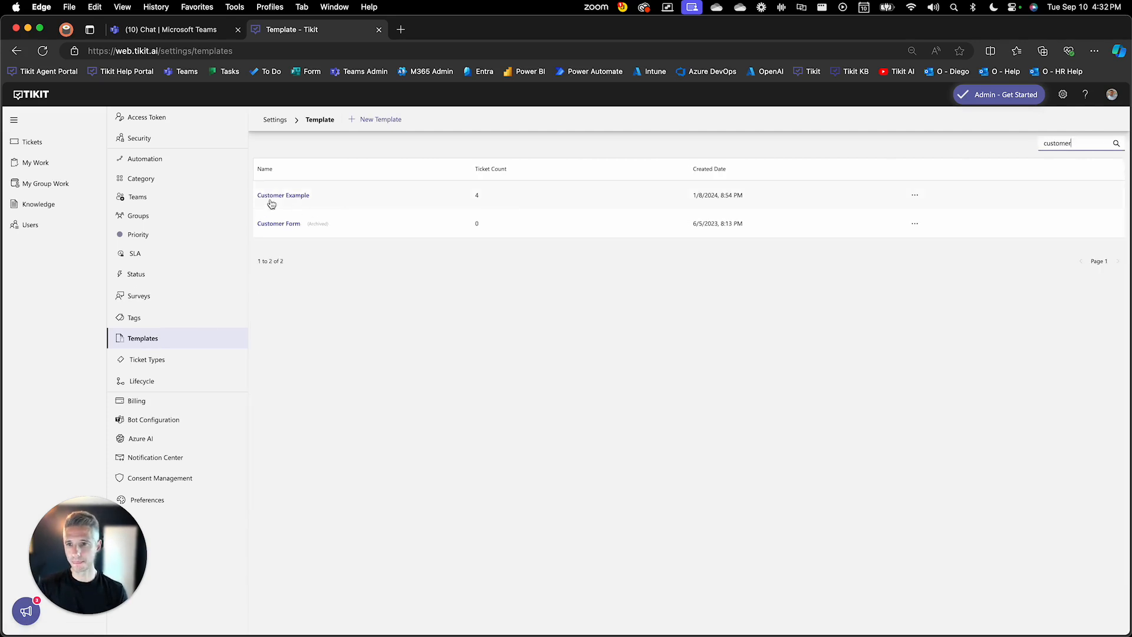
{"action": "left_click", "coordinate": [270, 196]}
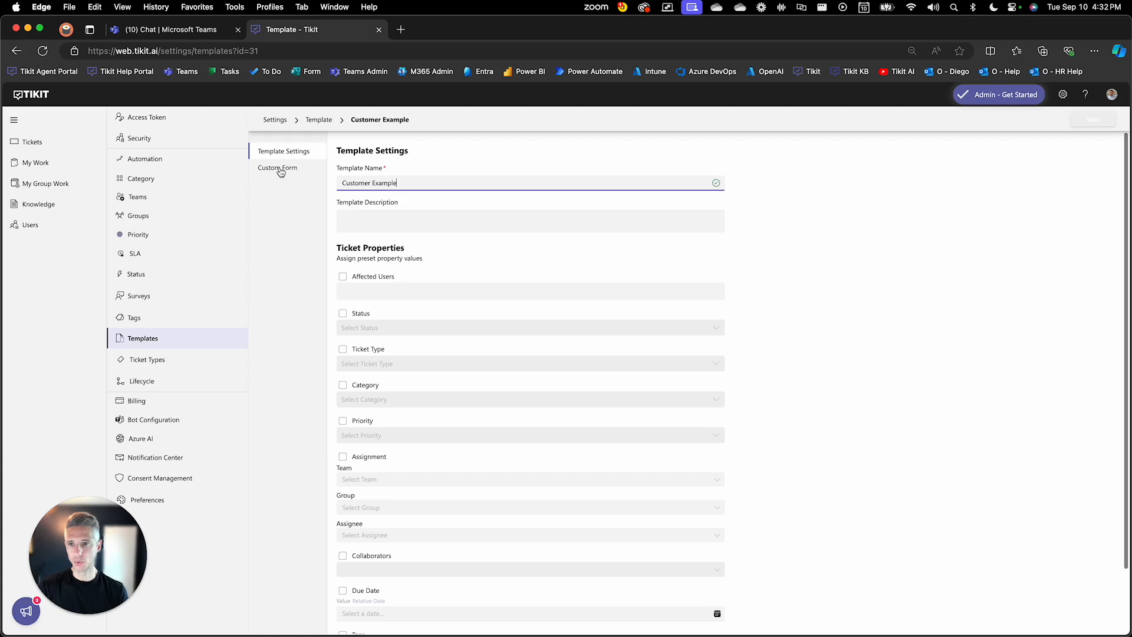
{"action": "left_click", "coordinate": [278, 169]}
Step: Add a second choice to the DropDown choice set with the title "Choice 2" and the value "Value 2"
{"action": "left_click", "coordinate": [455, 208]}
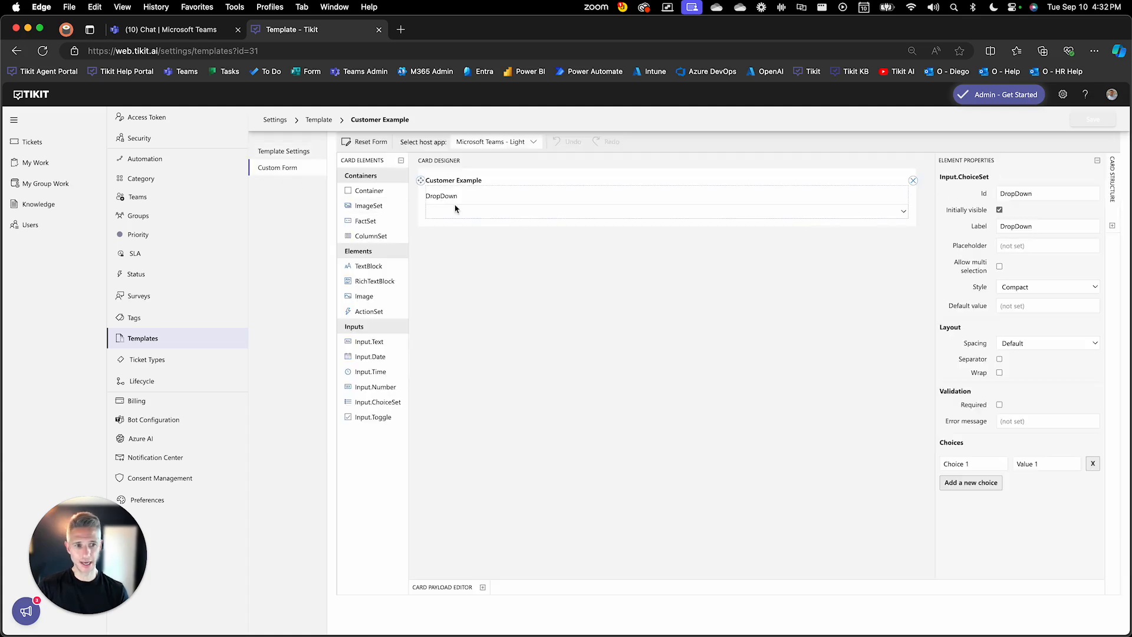
{"action": "left_click", "coordinate": [970, 482]}
{"action": "left_click", "coordinate": [970, 483]}
{"action": "type", "text": "Choice 2"}
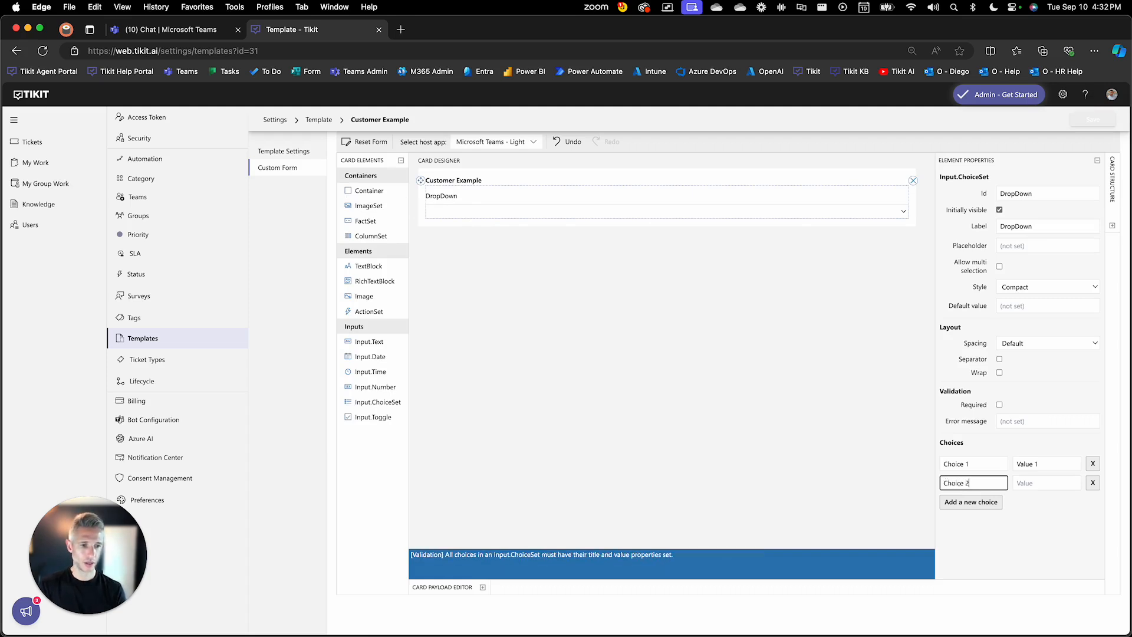
{"action": "key", "text": "Tab"}
{"action": "type", "text": "Value 2"}
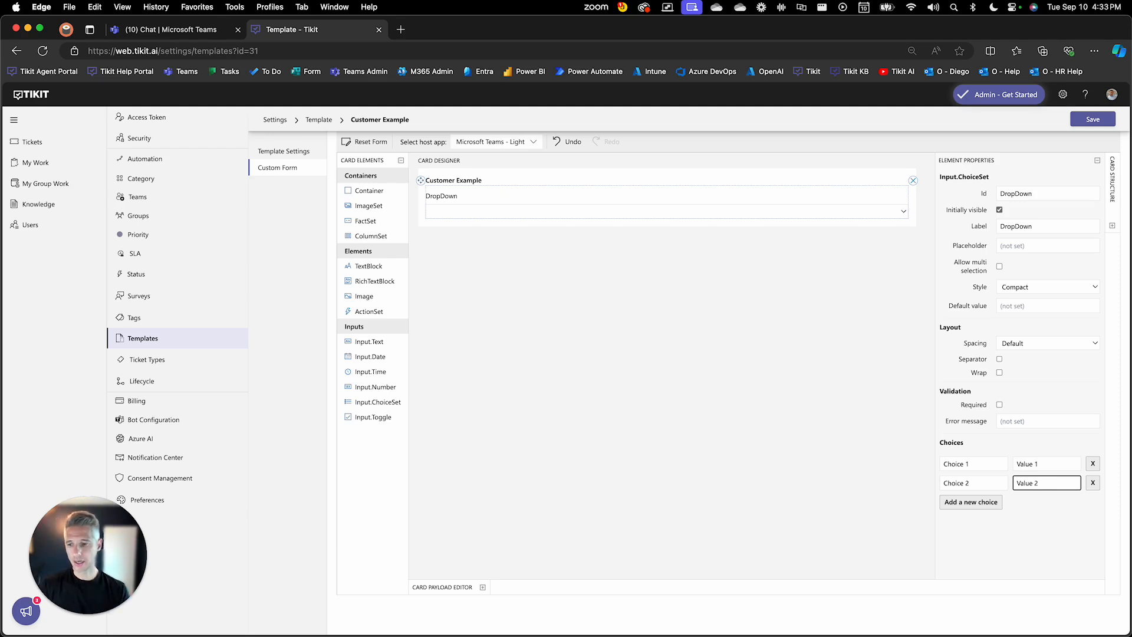
{"action": "left_click", "coordinate": [700, 472]}
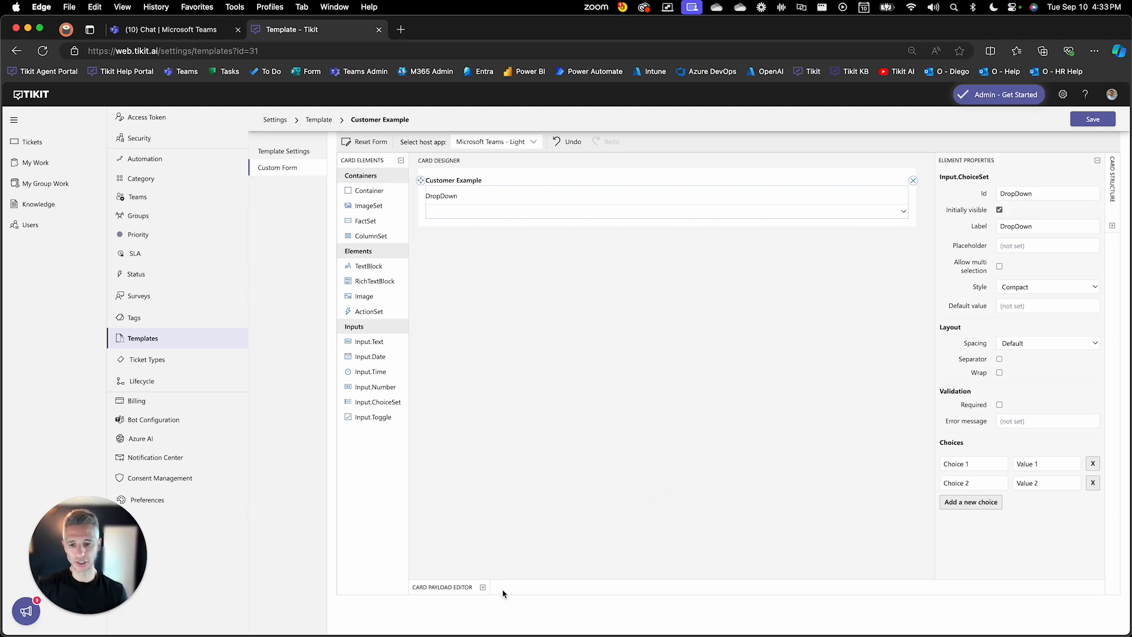
Step: Open the card payload editor and compare the Input.ChoiceSet's choices block with the DropDown element's choice list
{"action": "left_click", "coordinate": [482, 588]}
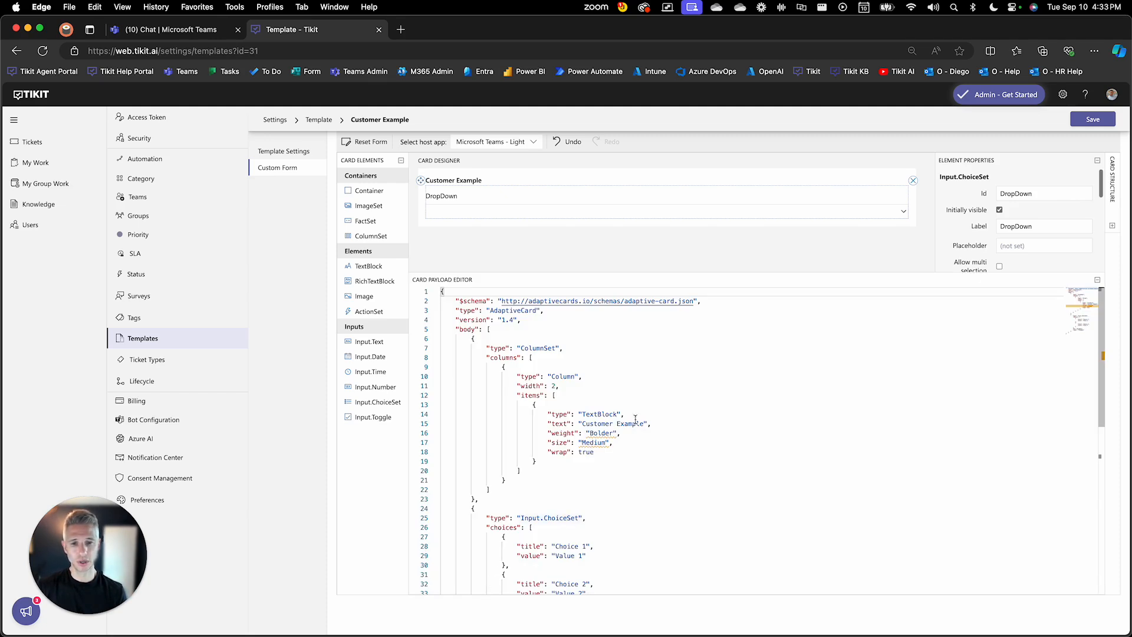
{"action": "scroll", "coordinate": [632, 371], "scroll_direction": "down", "scroll_amount": 5}
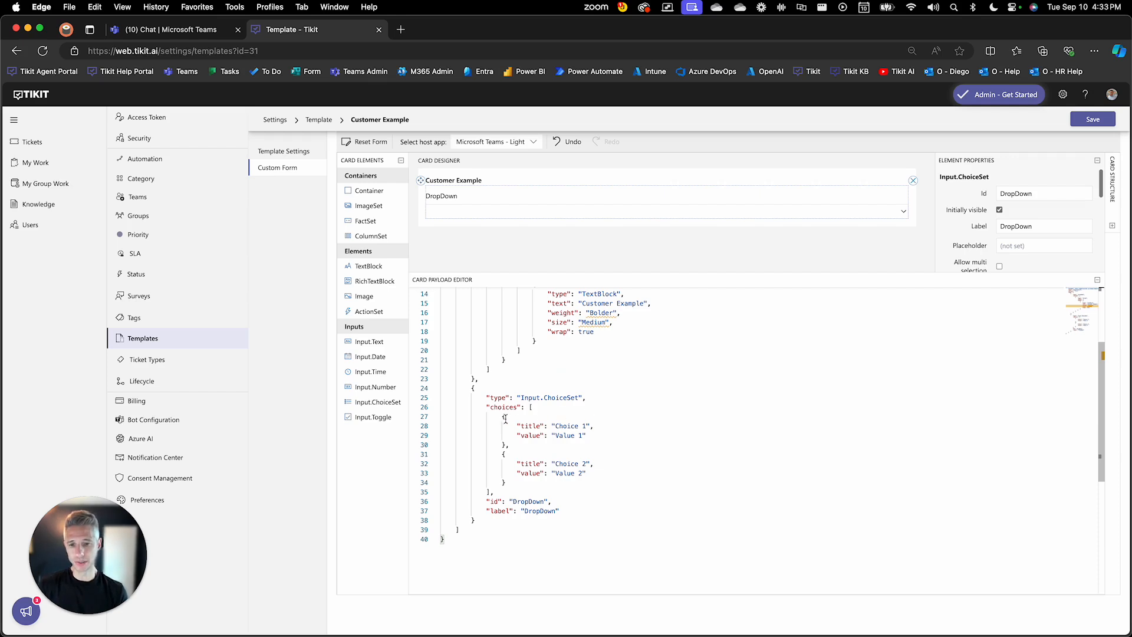
{"action": "left_click_drag", "start_coordinate": [501, 417], "coordinate": [518, 482]}
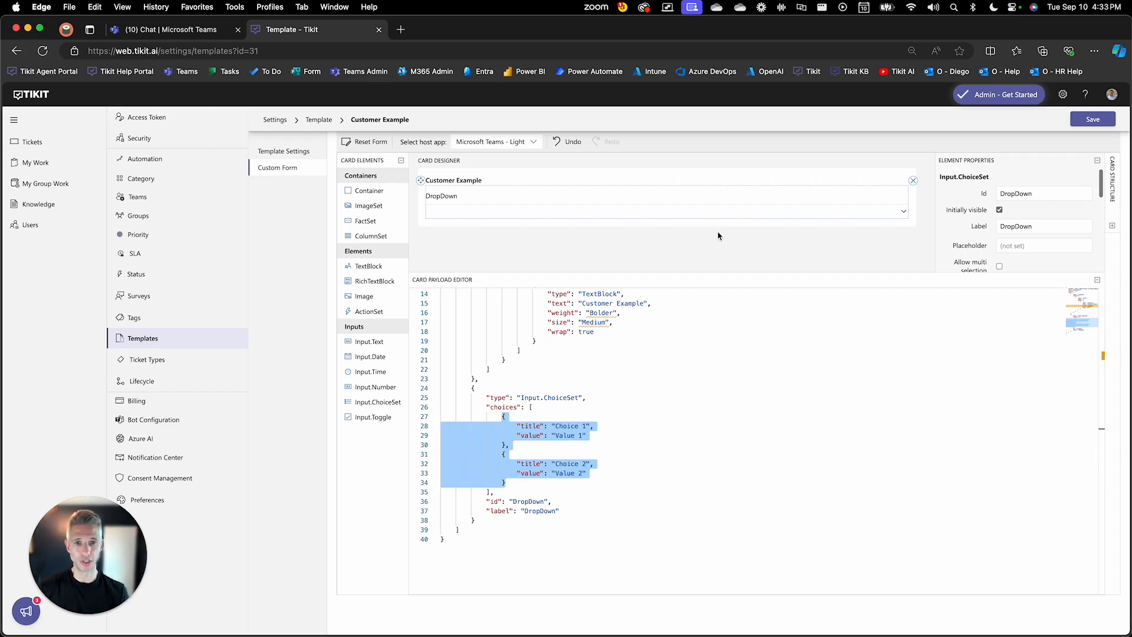
{"action": "scroll", "coordinate": [996, 222], "scroll_direction": "down", "scroll_amount": 5}
{"action": "scroll", "coordinate": [996, 222], "scroll_direction": "down", "scroll_amount": 2}
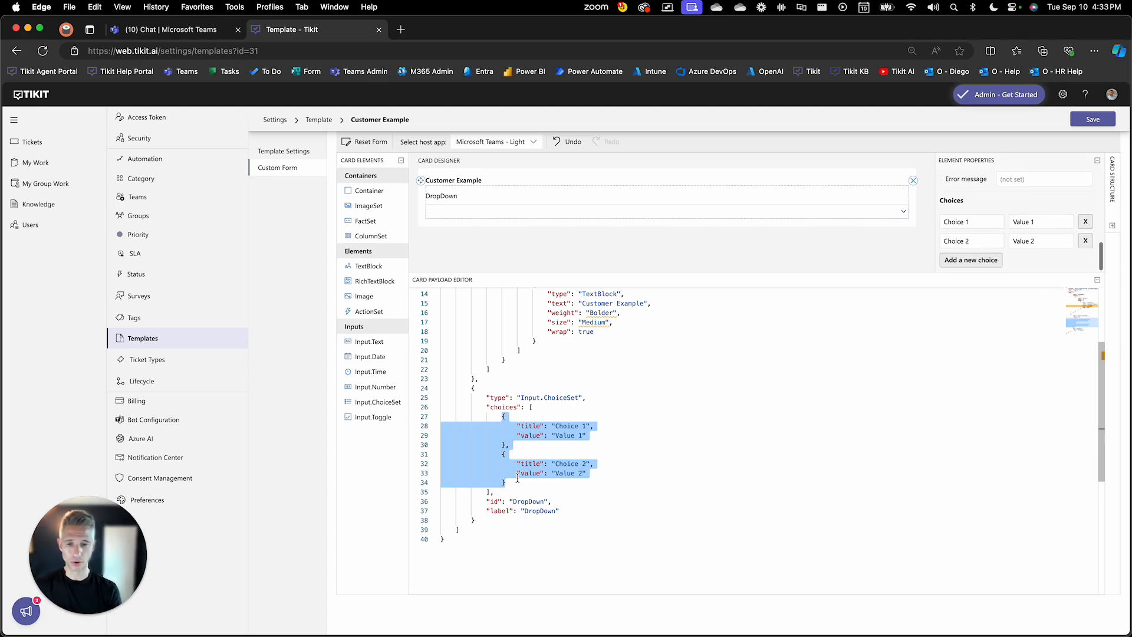
Step: Switch to Excel and examine how the CONCAT formula in C2 builds a JSON entry from the title in A2 and value in B2
{"action": "key", "text": "super+Tab"}
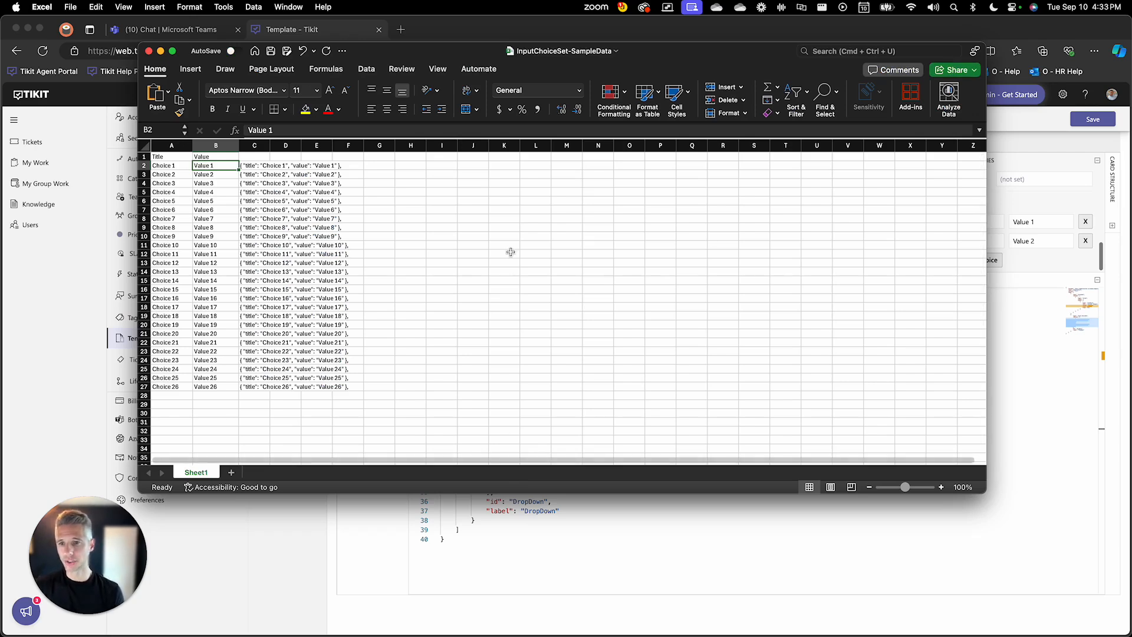
{"action": "left_click", "coordinate": [160, 166]}
{"action": "left_click", "coordinate": [204, 167]}
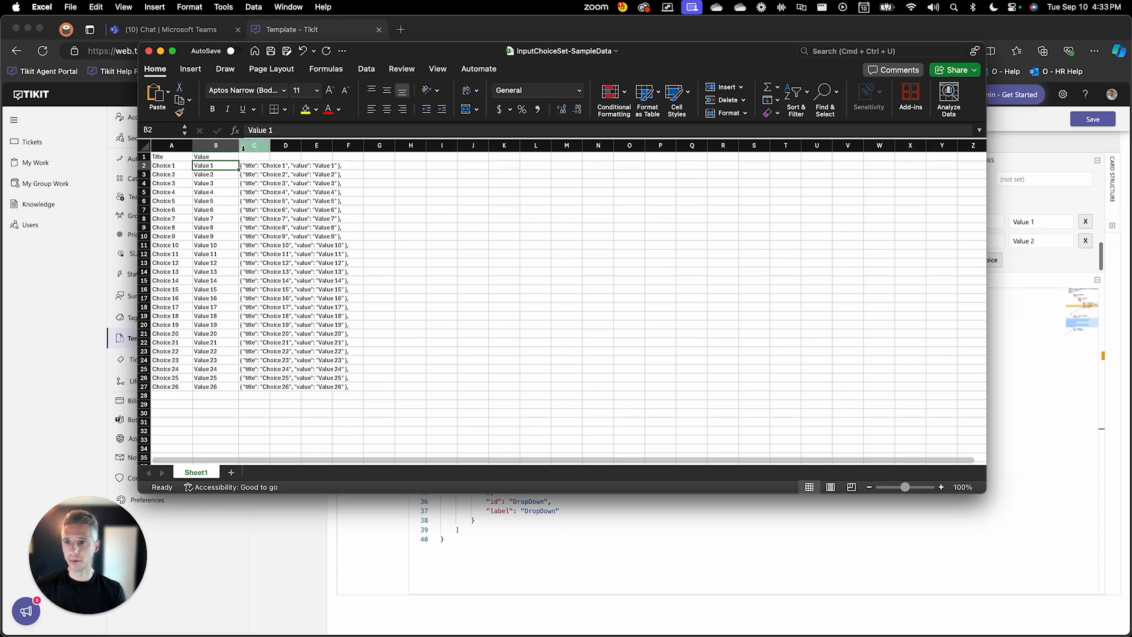
{"action": "left_click", "coordinate": [245, 147]}
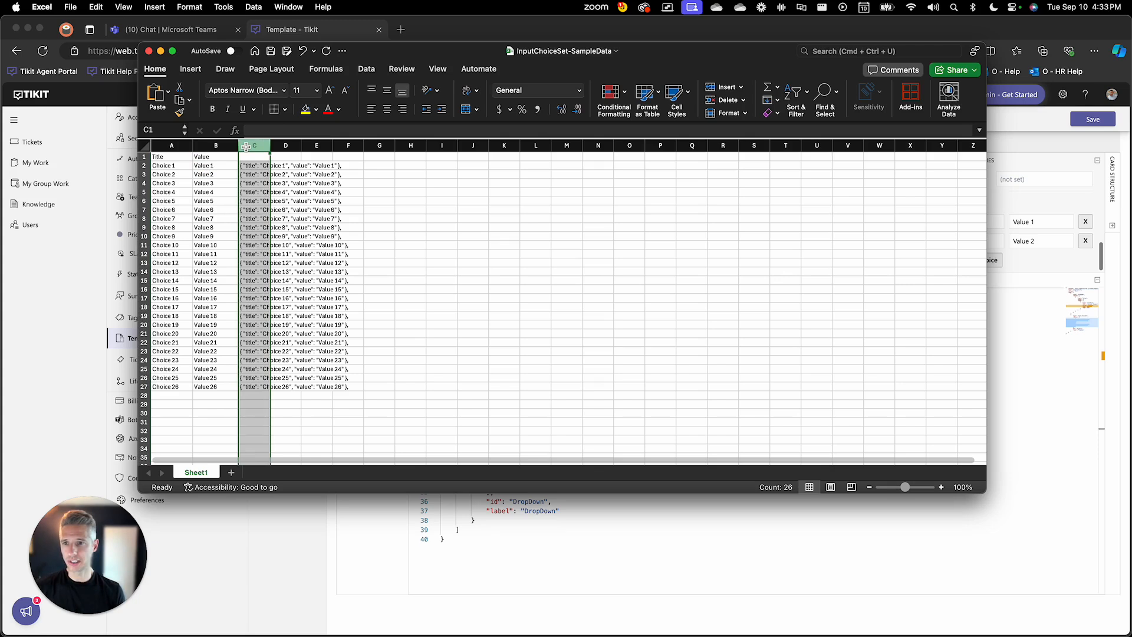
{"action": "left_click", "coordinate": [249, 166]}
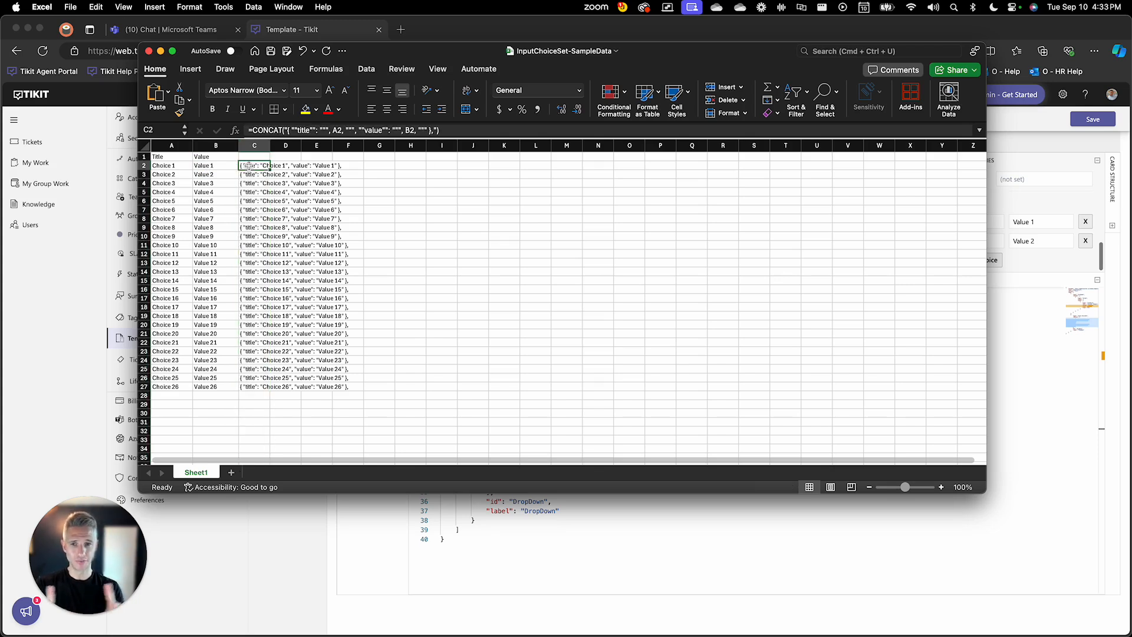
{"action": "left_click", "coordinate": [177, 165]}
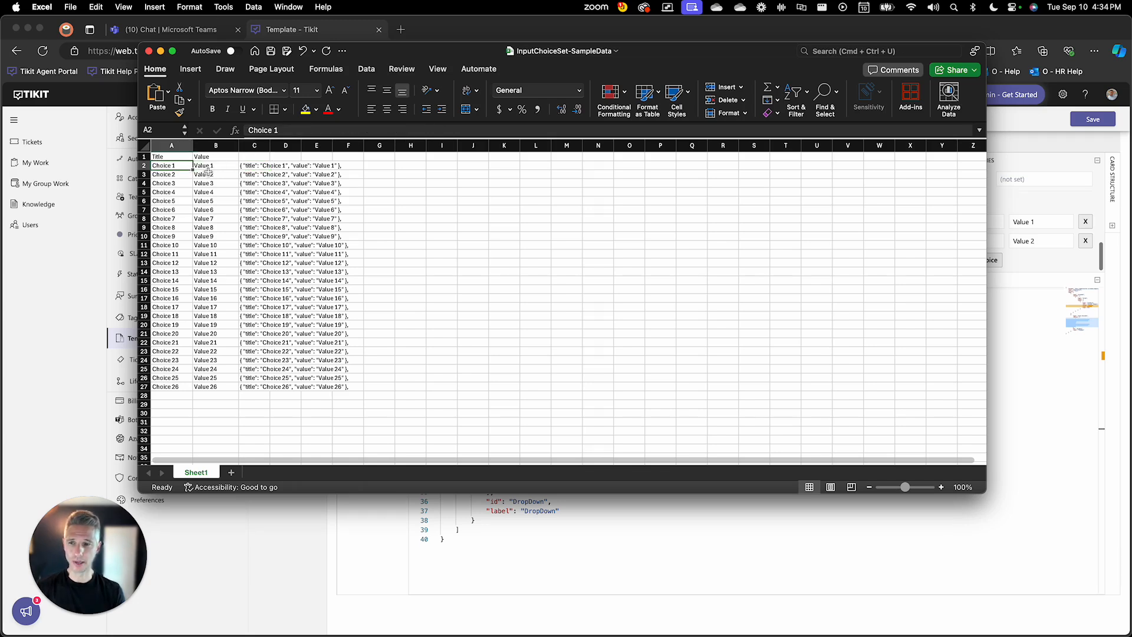
{"action": "left_click", "coordinate": [208, 168]}
{"action": "left_click", "coordinate": [248, 166]}
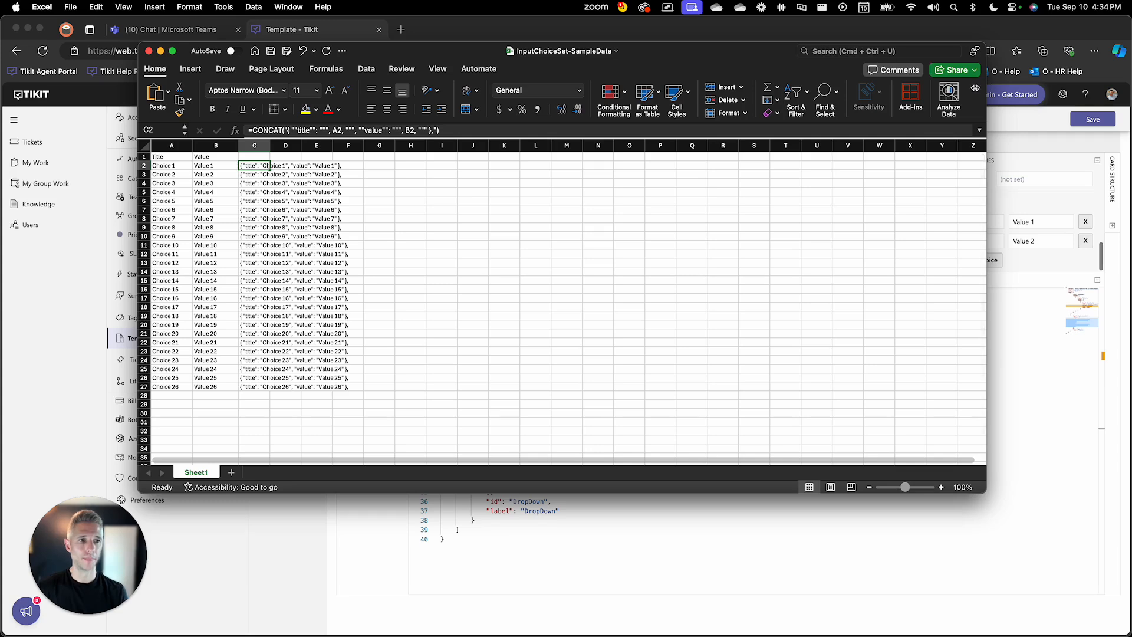
Step: Narrow the workbook window and copy the JSON choice entries in C2:C27
{"action": "left_click_drag", "start_coordinate": [990, 87], "coordinate": [733, 152]}
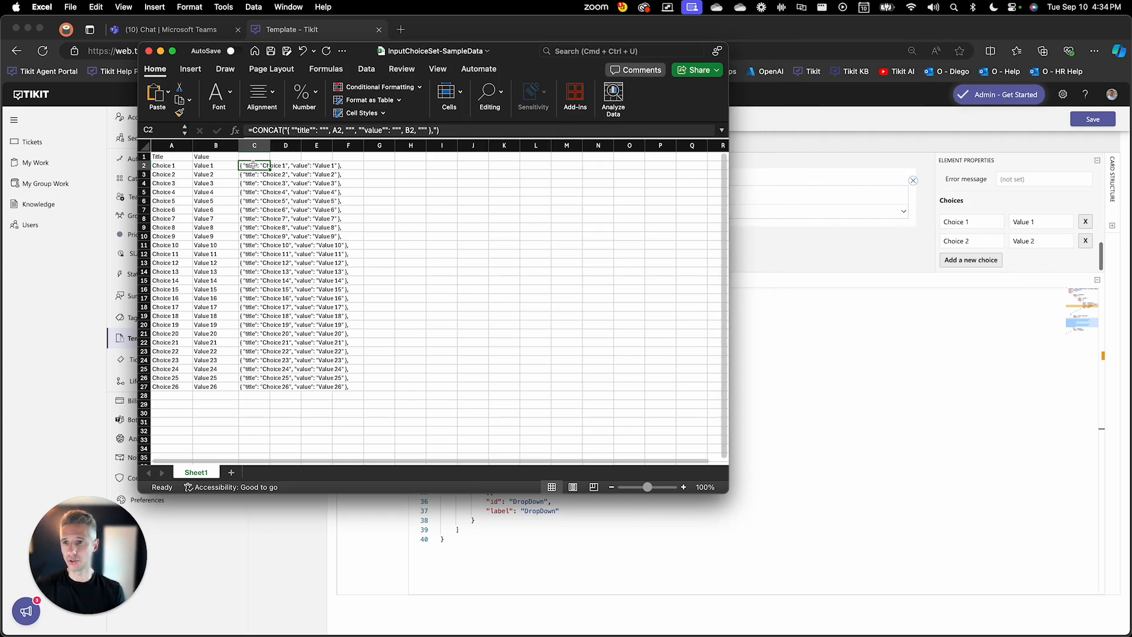
{"action": "left_click_drag", "start_coordinate": [247, 165], "coordinate": [254, 386]}
{"action": "key", "text": "super+c"}
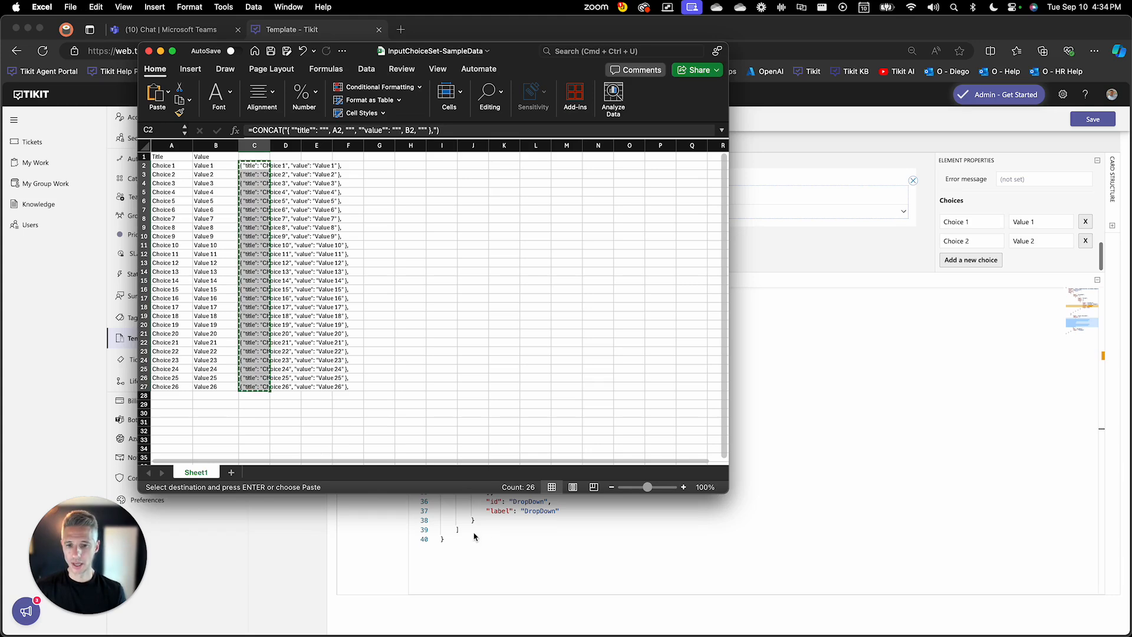
Step: Switch back to Tikit, replace the existing choices in the Input.ChoiceSet payload with the copied entries, and remove the trailing comma after Choice 26
{"action": "key", "text": "super+Tab"}
{"action": "left_click", "coordinate": [601, 434]}
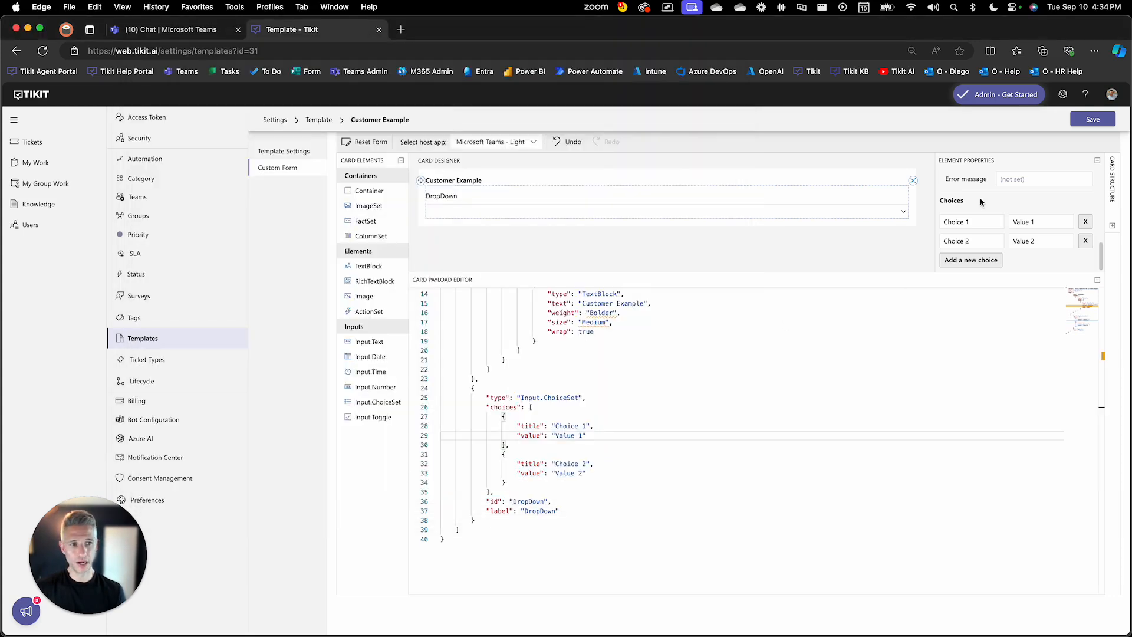
{"action": "left_click", "coordinate": [535, 408]}
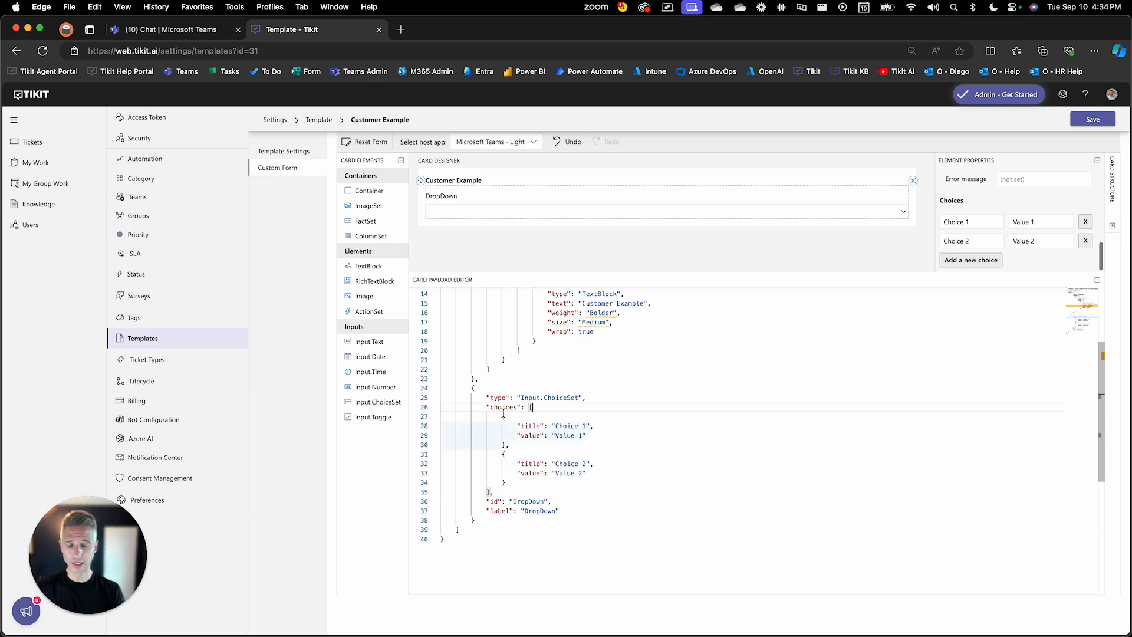
{"action": "left_click_drag", "start_coordinate": [503, 415], "coordinate": [504, 481]}
{"action": "key", "text": "super+v"}
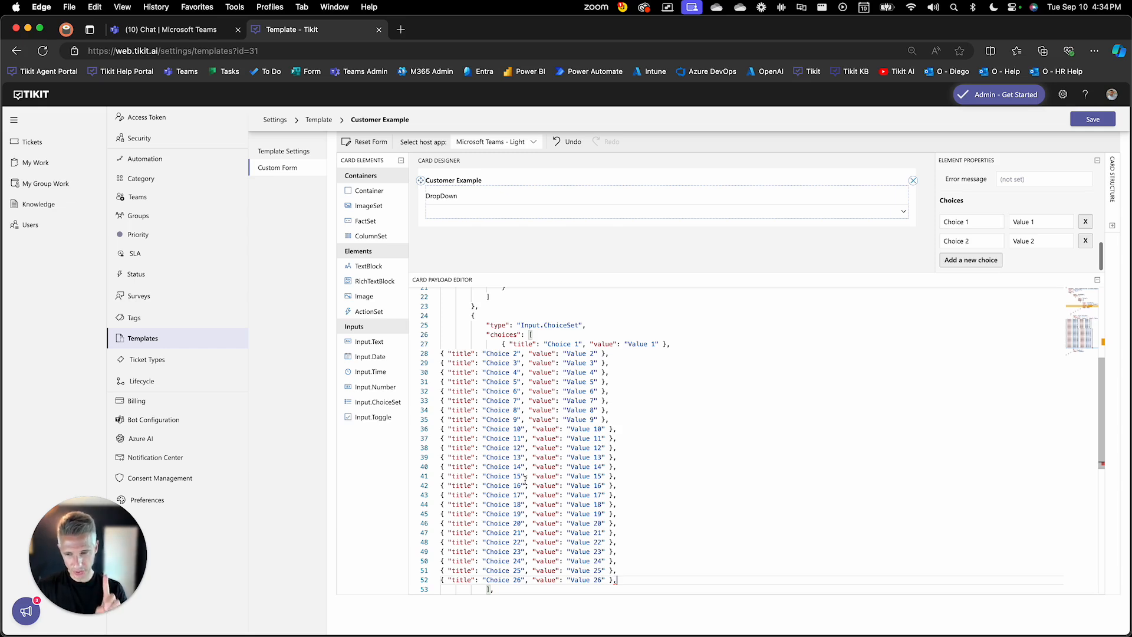
{"action": "left_click", "coordinate": [616, 580]}
{"action": "key", "text": "BackSpace"}
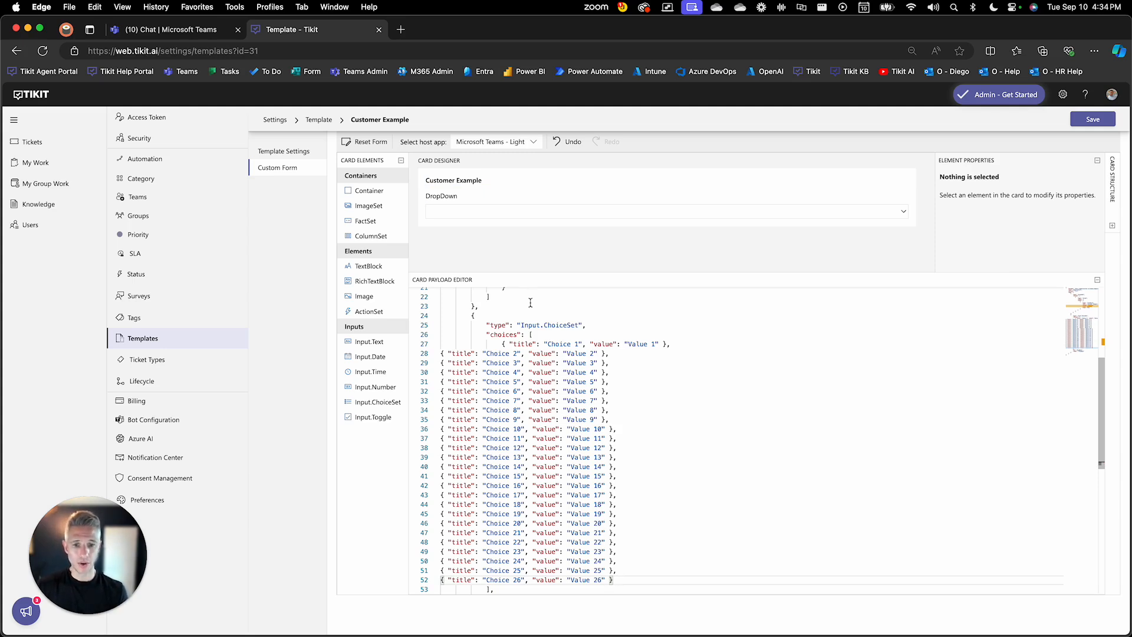
Step: Check the DropDown element's full choice list with the payload editor collapsed, and save the template
{"action": "left_click", "coordinate": [572, 215]}
{"action": "left_click", "coordinate": [1097, 279]}
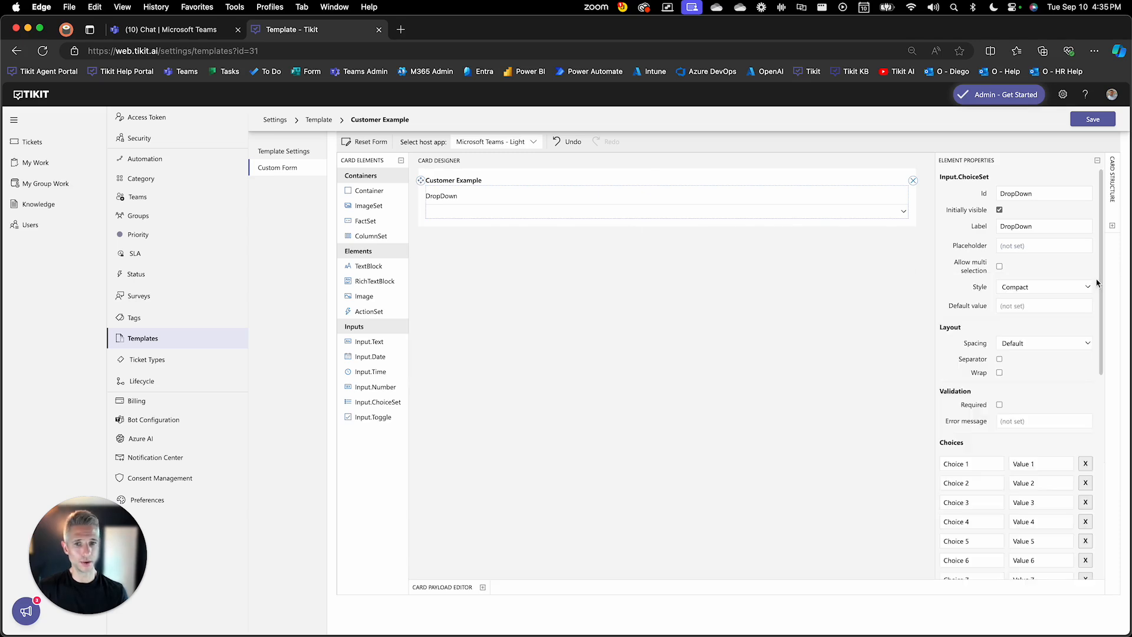
{"action": "scroll", "coordinate": [1006, 329], "scroll_direction": "down", "scroll_amount": 2}
{"action": "scroll", "coordinate": [1005, 329], "scroll_direction": "down", "scroll_amount": 6}
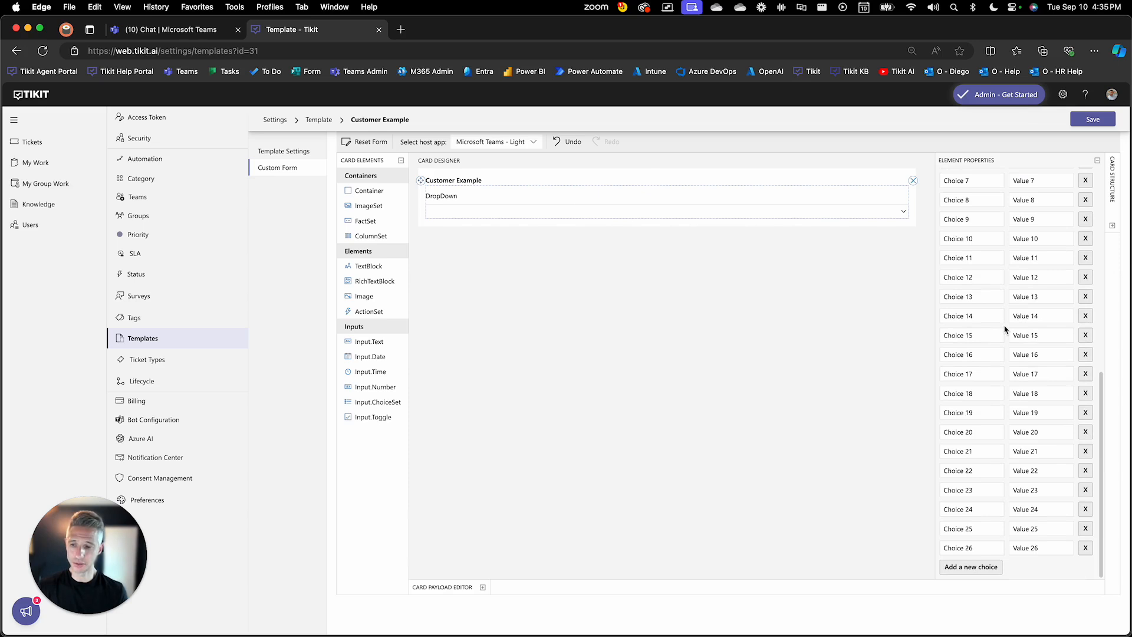
{"action": "scroll", "coordinate": [1006, 329], "scroll_direction": "up", "scroll_amount": 1}
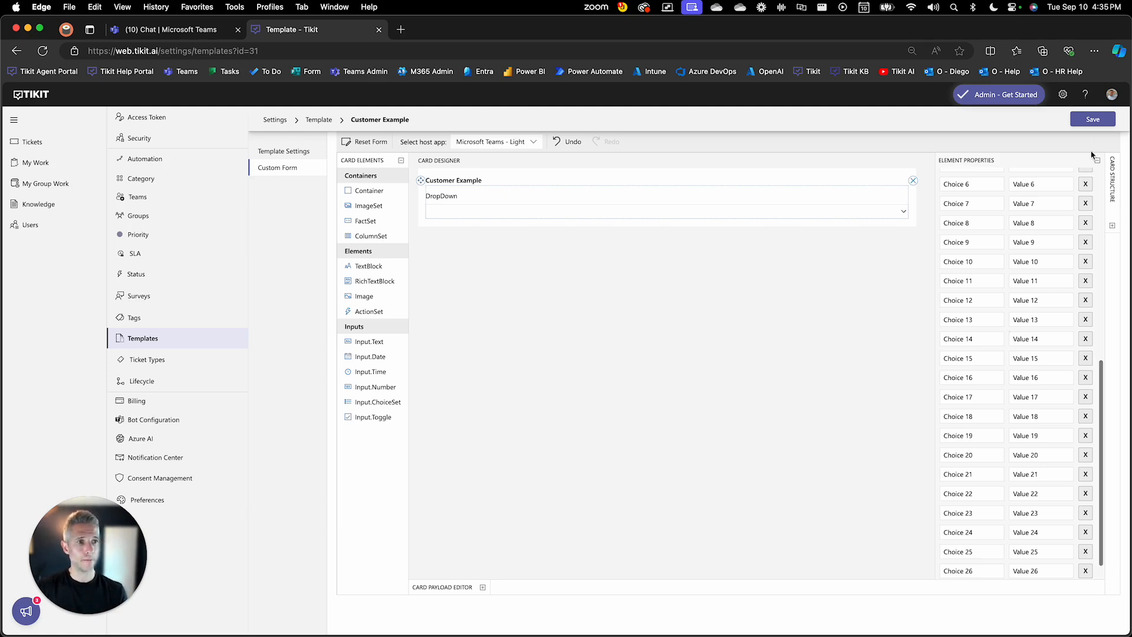
{"action": "left_click", "coordinate": [1092, 119]}
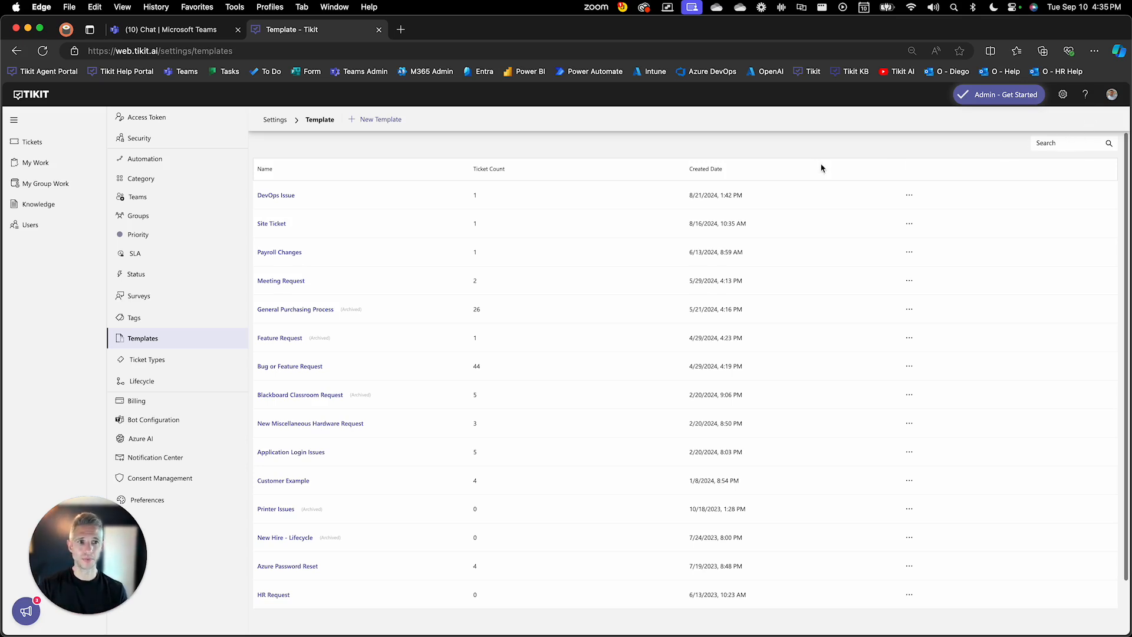
Step: Switch to Microsoft Teams and send the message "customer example" to the Tikit Virtual Agent
{"action": "left_click", "coordinate": [189, 34]}
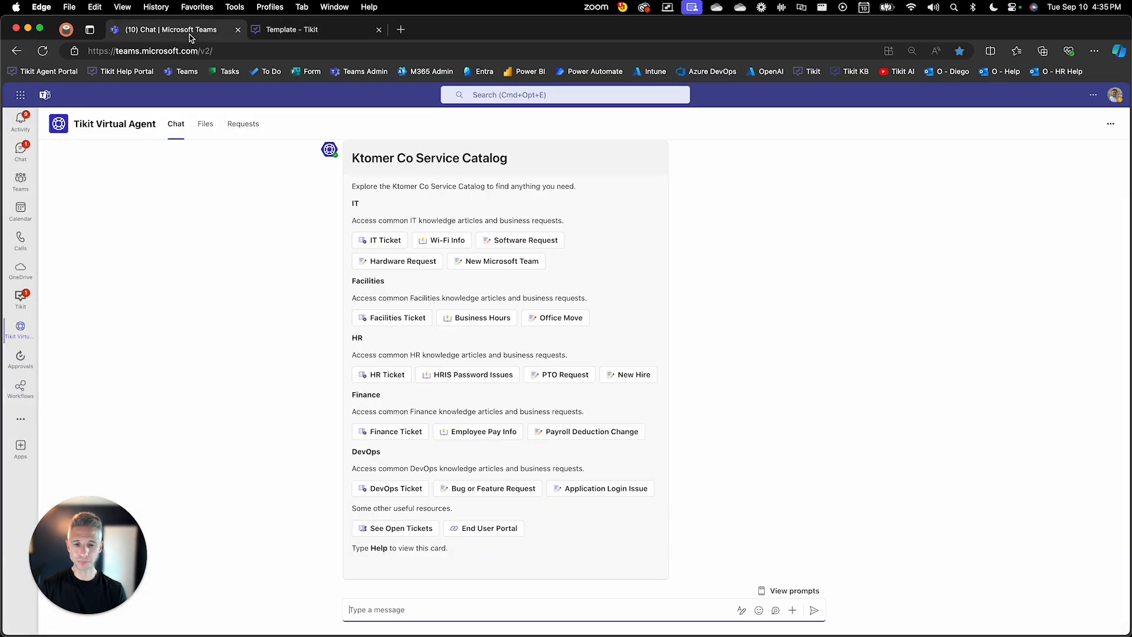
{"action": "left_click", "coordinate": [678, 601]}
{"action": "type", "text": "customer example"}
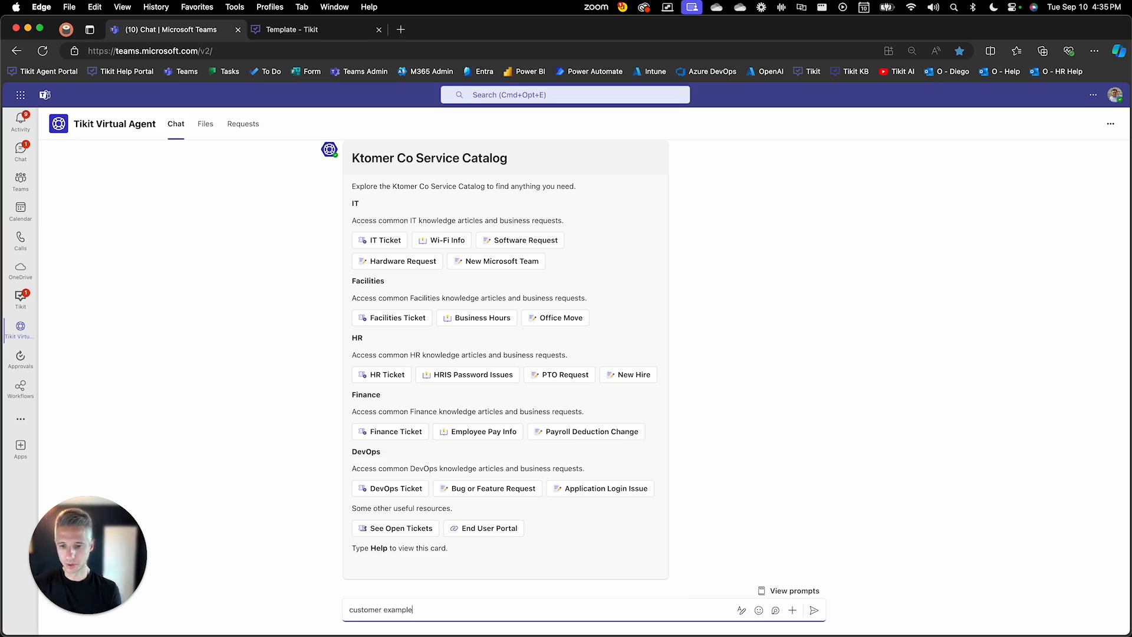
{"action": "key", "text": "Return"}
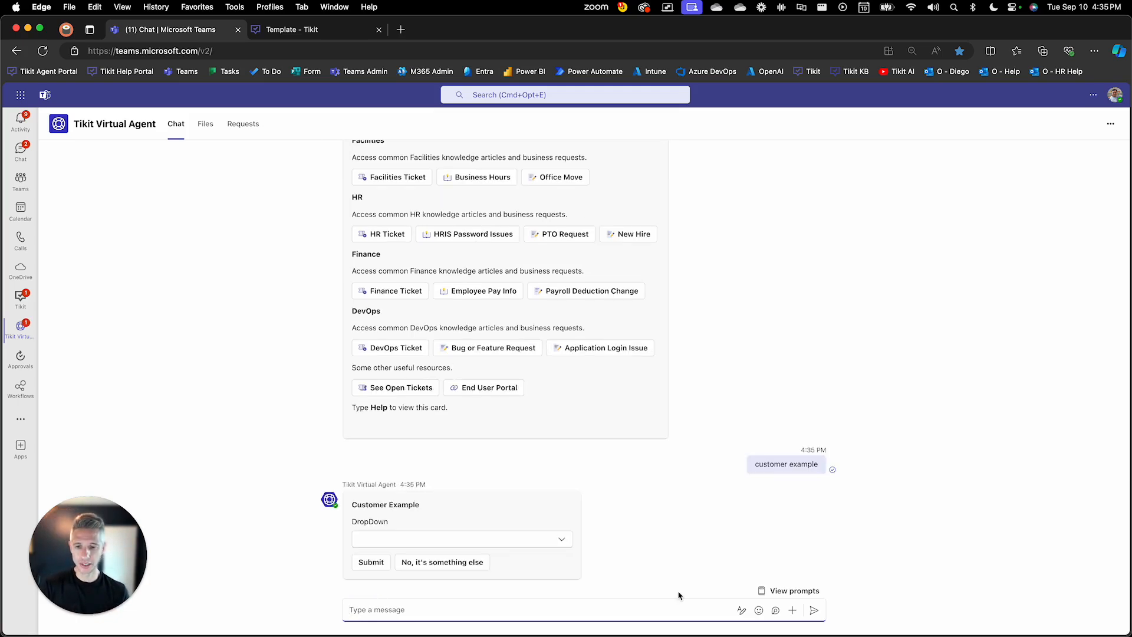
Step: Browse the DropDown options on the Customer Example card and choose "Choice 6" by filtering for it
{"action": "left_click", "coordinate": [562, 541]}
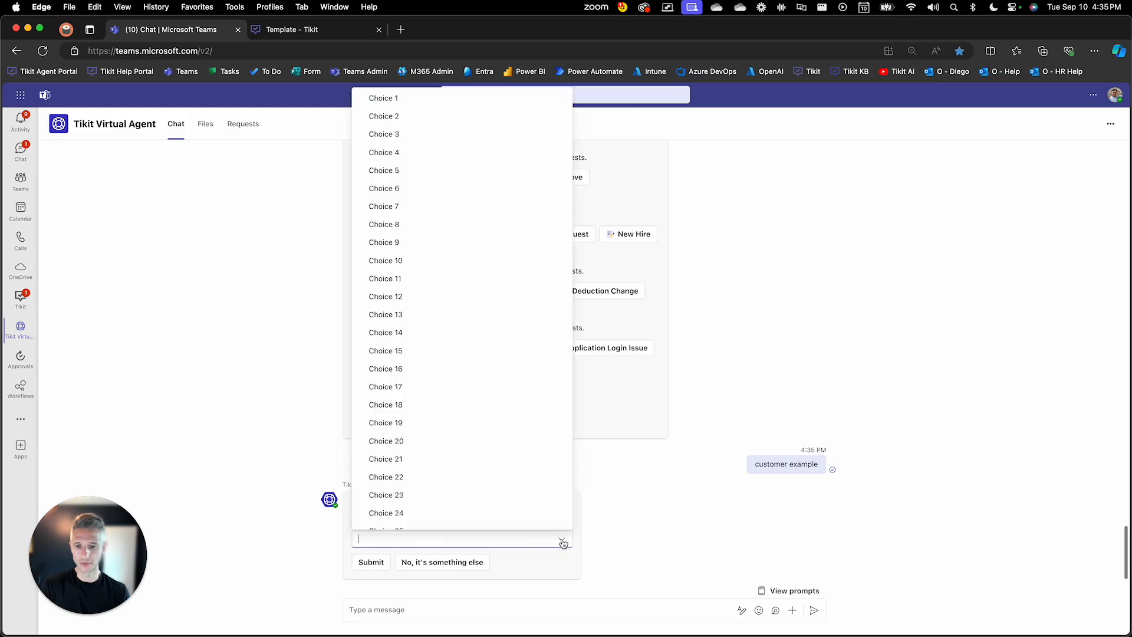
{"action": "scroll", "coordinate": [538, 526], "scroll_direction": "down", "scroll_amount": 1}
{"action": "scroll", "coordinate": [538, 528], "scroll_direction": "up", "scroll_amount": 1}
{"action": "type", "text": "choice "}
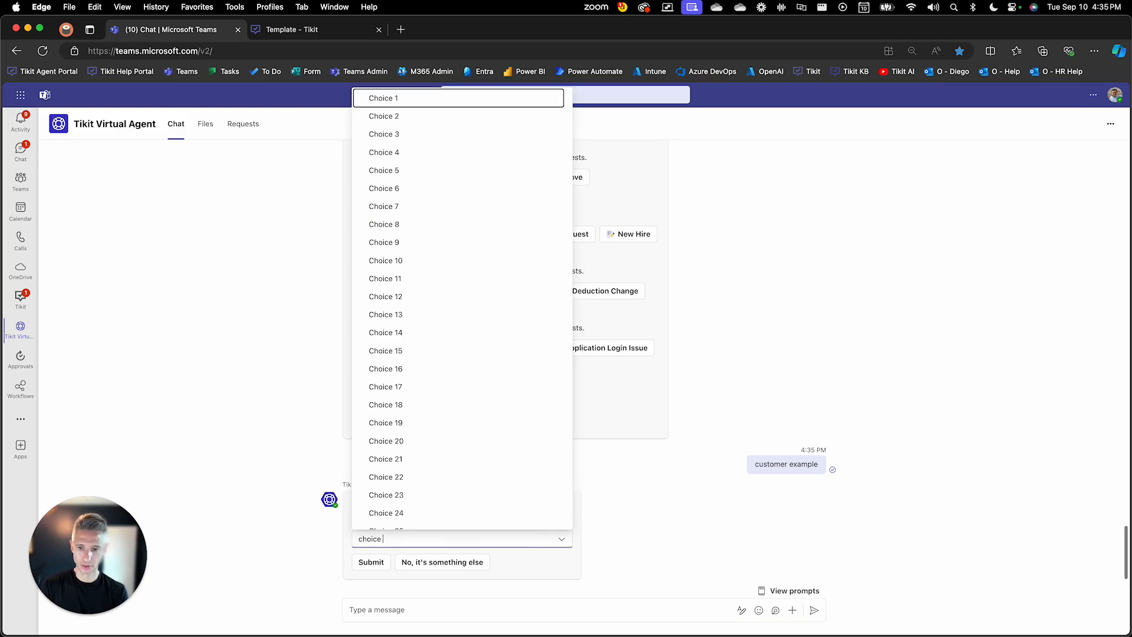
{"action": "type", "text": "6"}
{"action": "key", "text": "Return"}
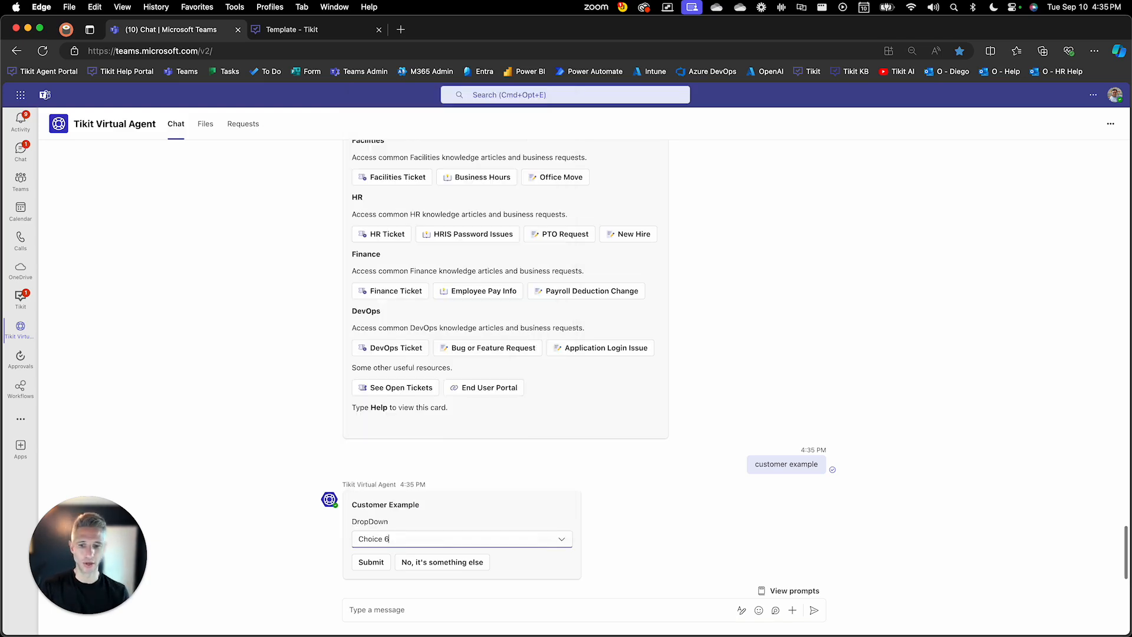
{"action": "left_click", "coordinate": [678, 544]}
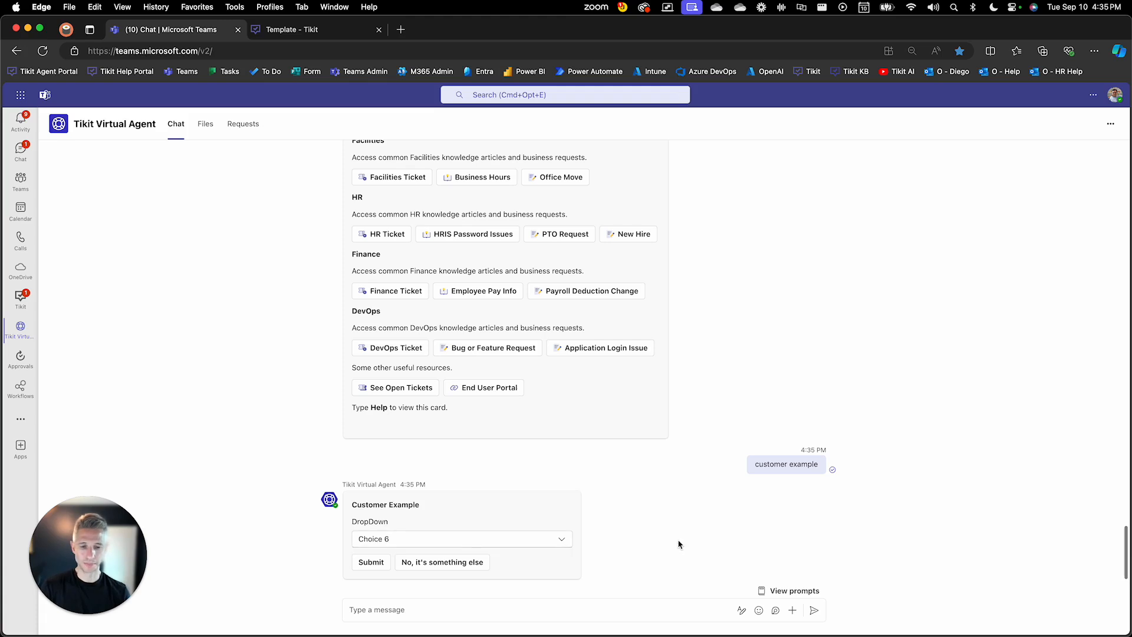